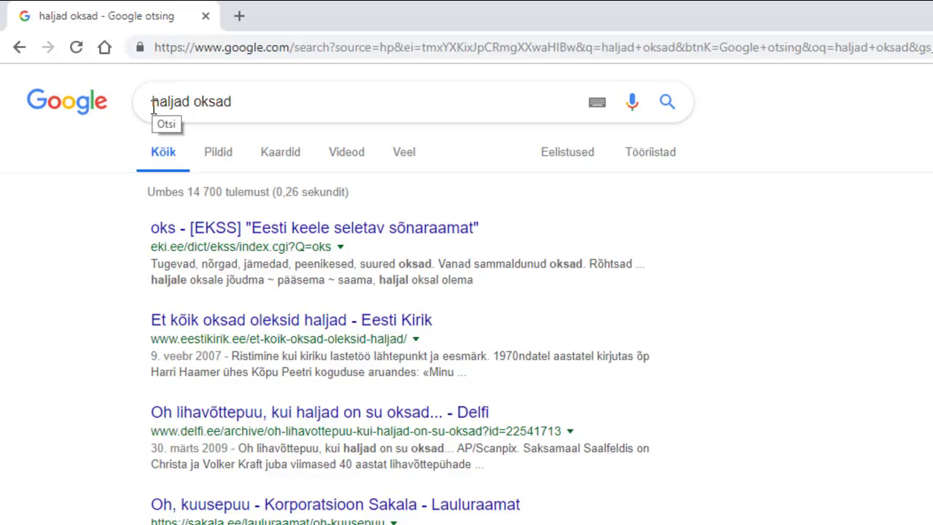
# Step: Search for the exact phrase "haljad oksad" by enclosing the existing query in quotation marks
pyautogui.click(153, 105)
pyautogui.write('"')
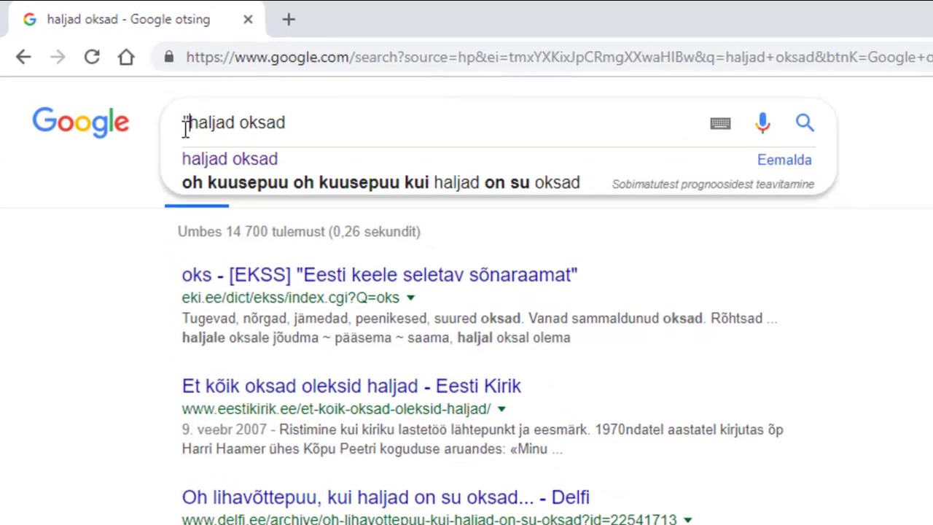
pyautogui.write('"')
pyautogui.press('Return')
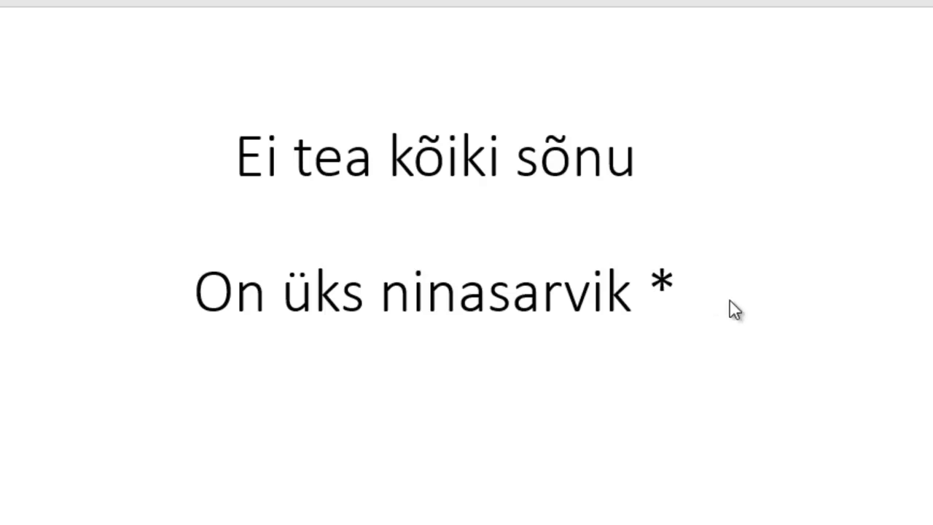
pyautogui.click(332, 510)
pyautogui.click(306, 113)
pyautogui.hotkey('ctrl', 'a')
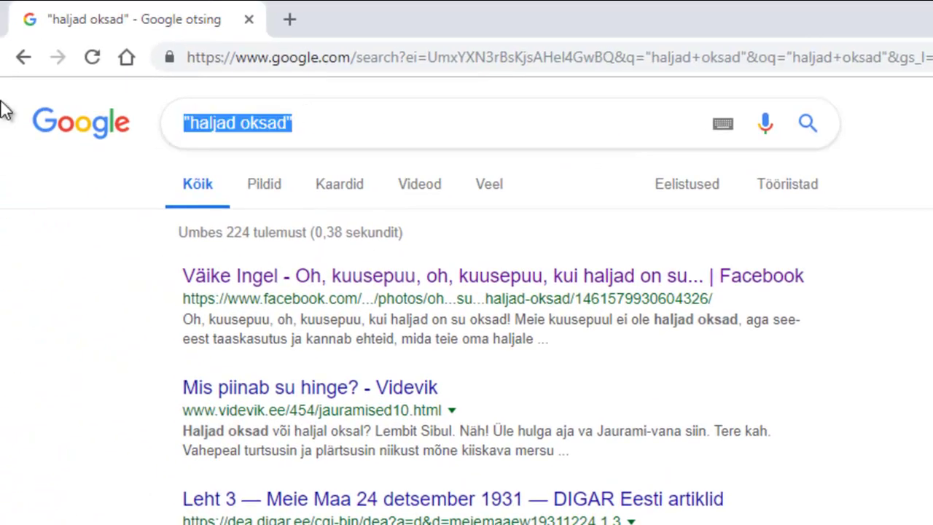
pyautogui.write('ninasarvik')
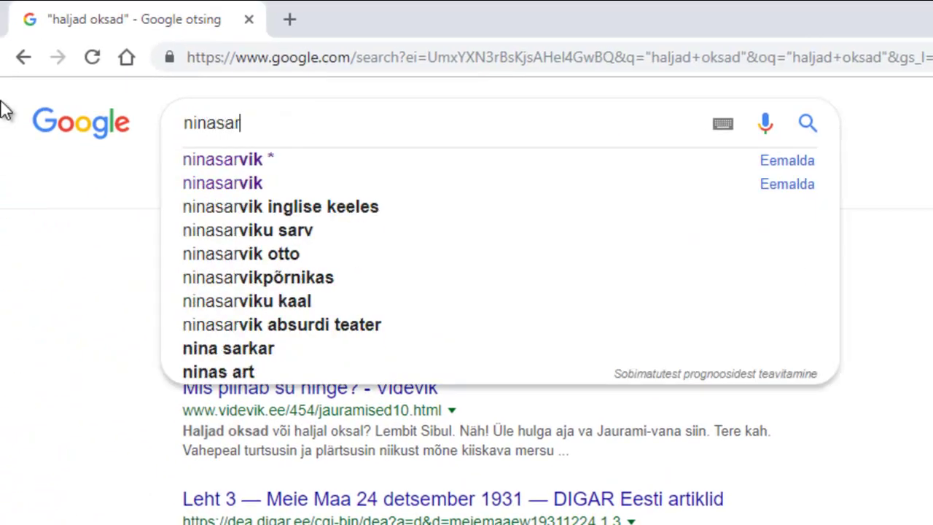
pyautogui.press('Return')
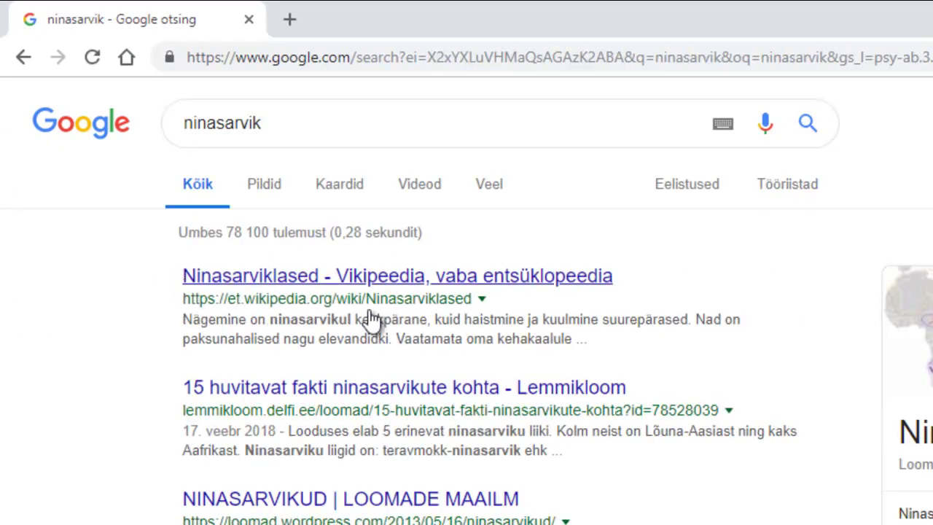
pyautogui.click(299, 120)
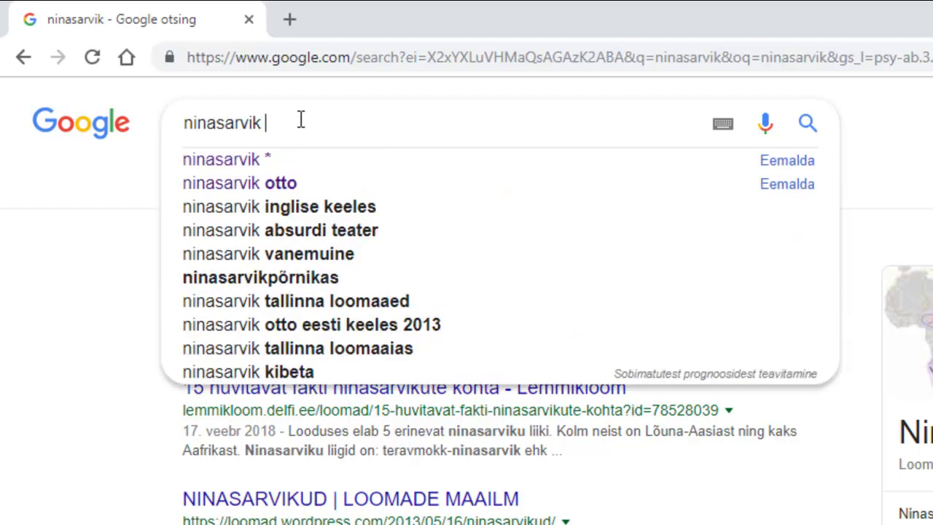
pyautogui.write('*')
pyautogui.press('Return')
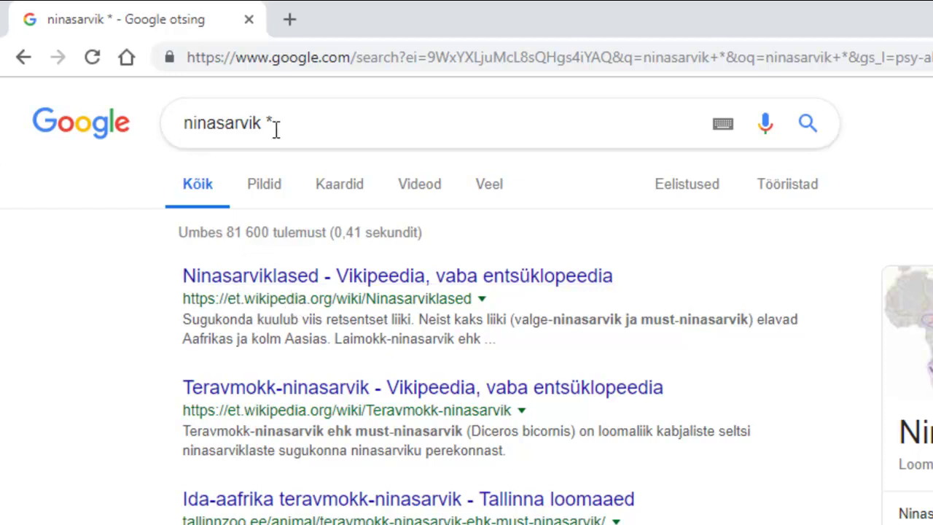
# Step: Put "on üks" in front of the query and search for on üks ninasarvik *
pyautogui.click(187, 122)
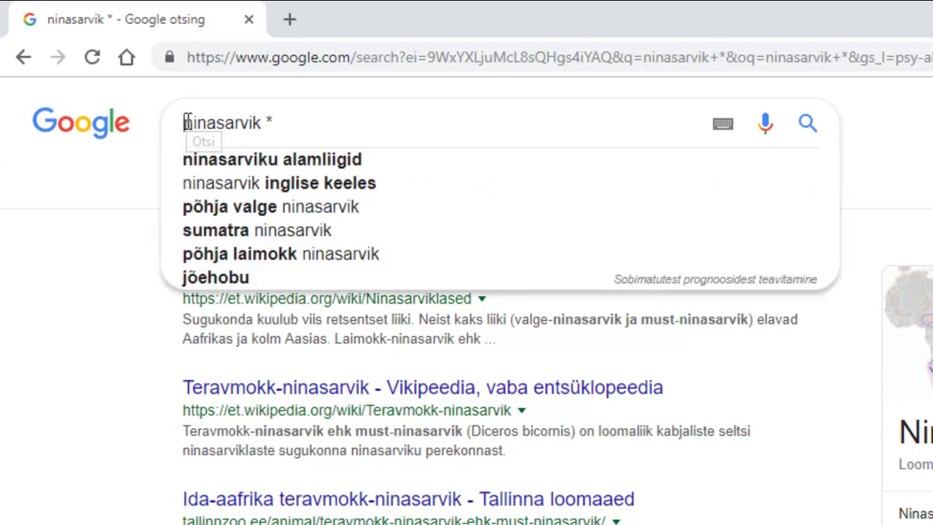
pyautogui.write('on üks')
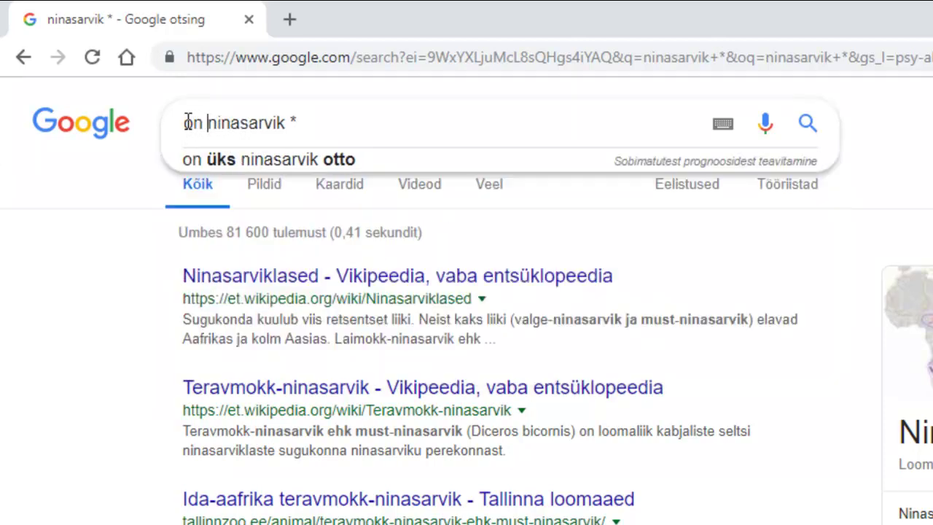
pyautogui.press('Return')
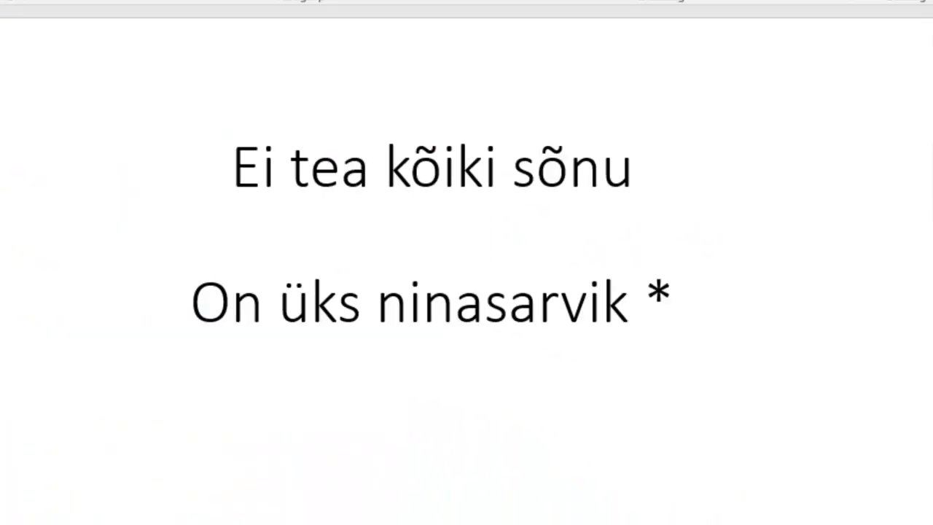
pyautogui.press('pagedown')
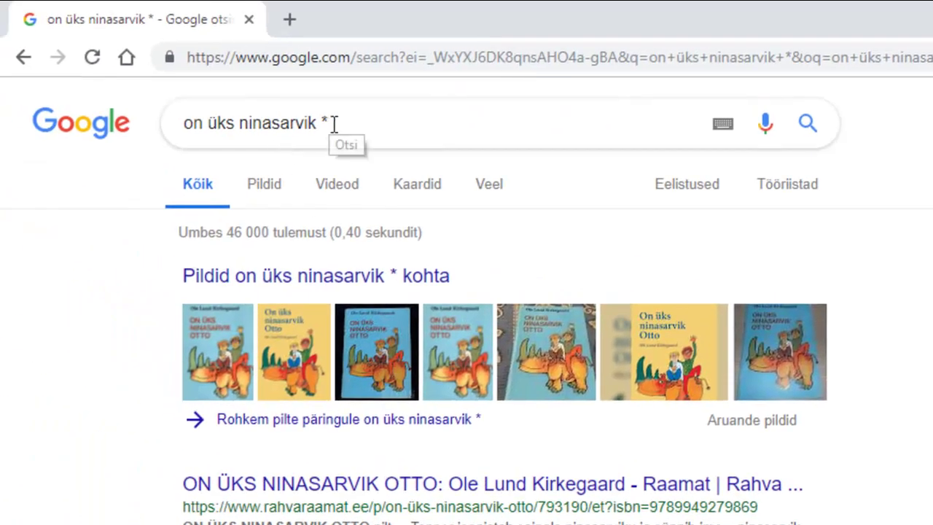
pyautogui.moveTo(260, 94); pyautogui.dragTo(0, 103)
pyautogui.write('kass ')
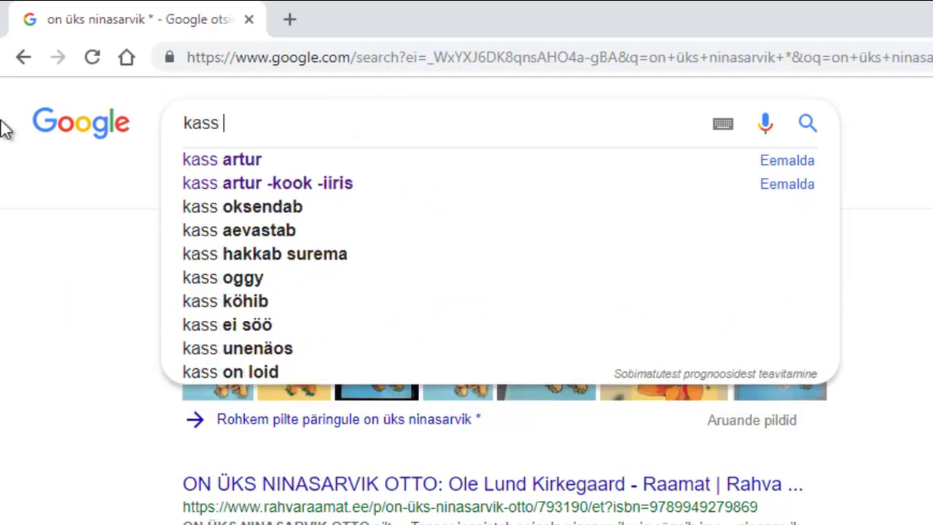
pyautogui.write('artur')
pyautogui.press('Return')
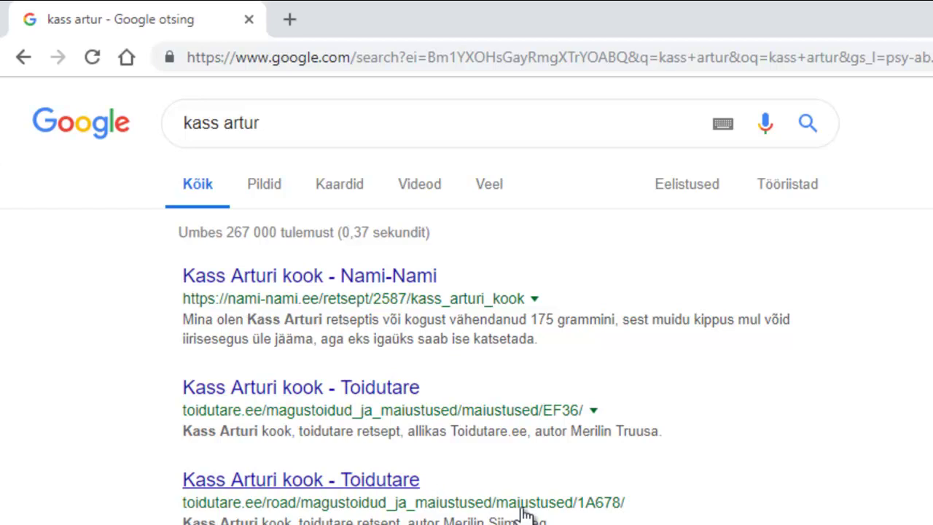
# Step: Exclude the word kook from the search by running the query kass artur -kook
pyautogui.click(291, 129)
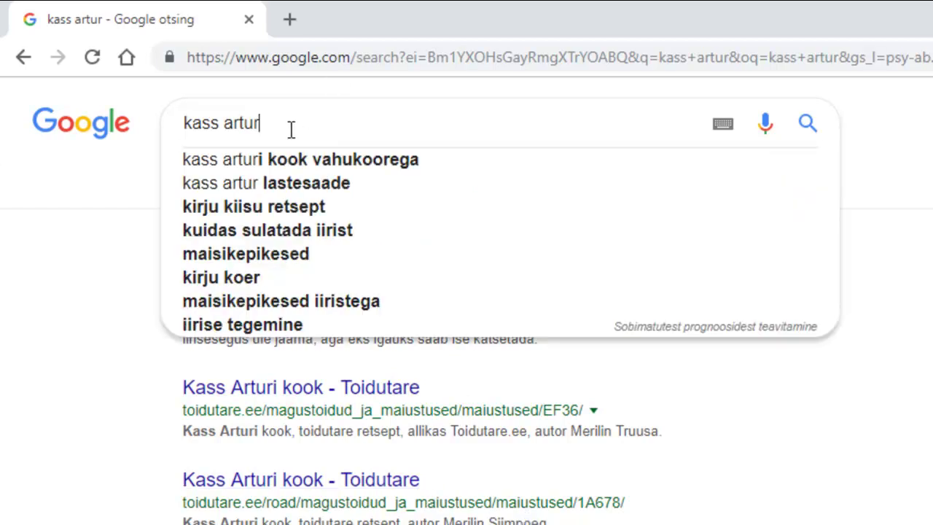
pyautogui.write('-')
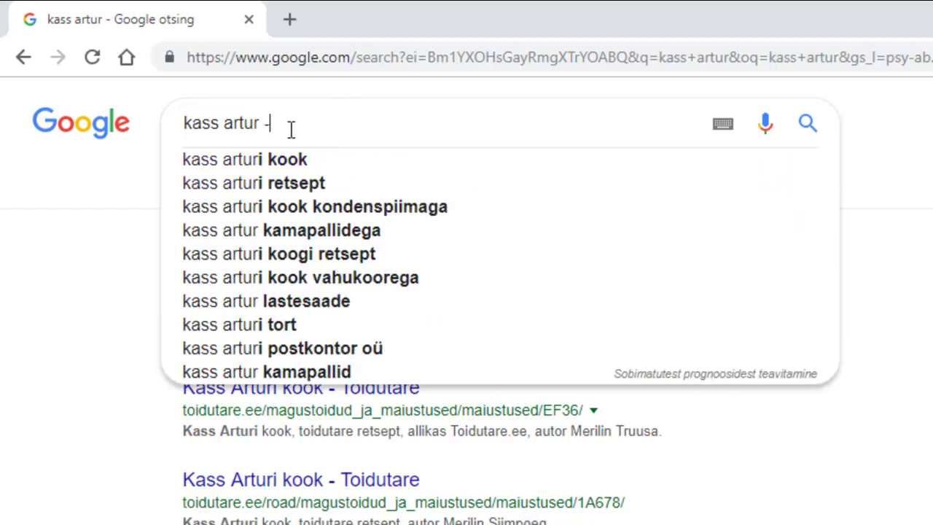
pyautogui.write('kook')
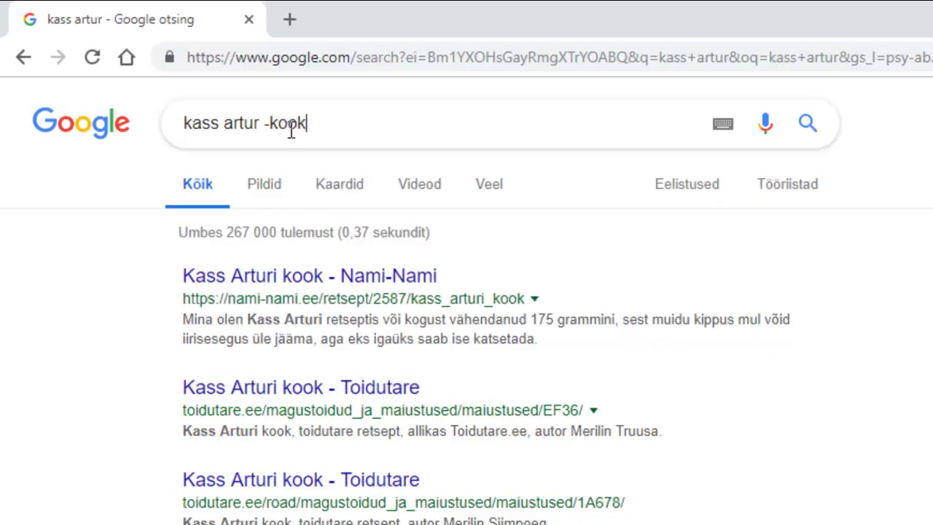
pyautogui.press('Return')
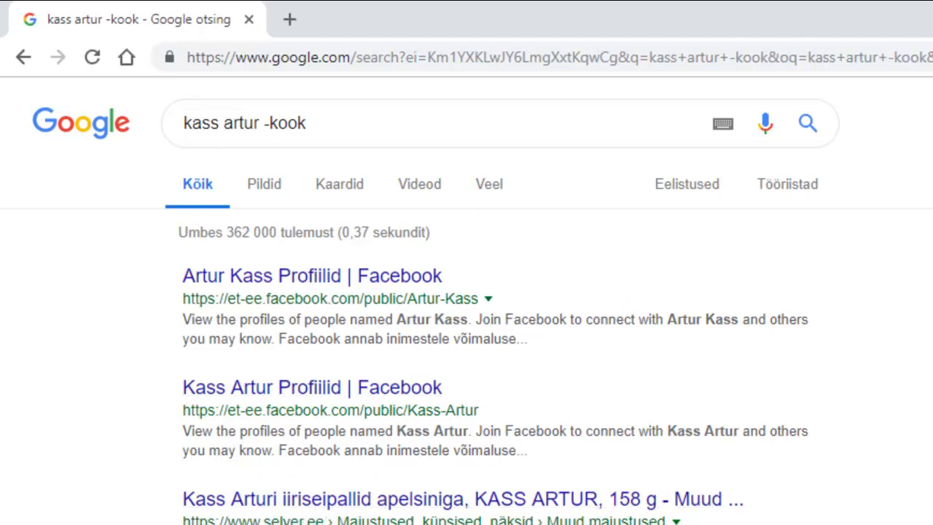
# Step: Exclude iiris as well by running the query kass artur -kook -iiris, and glance over the results
pyautogui.click(371, 129)
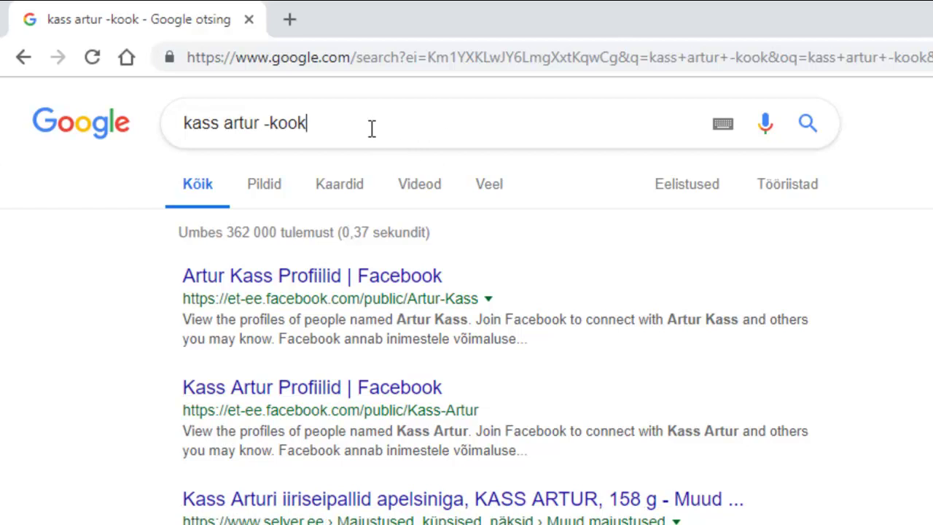
pyautogui.write('-iiris')
pyautogui.press('Return')
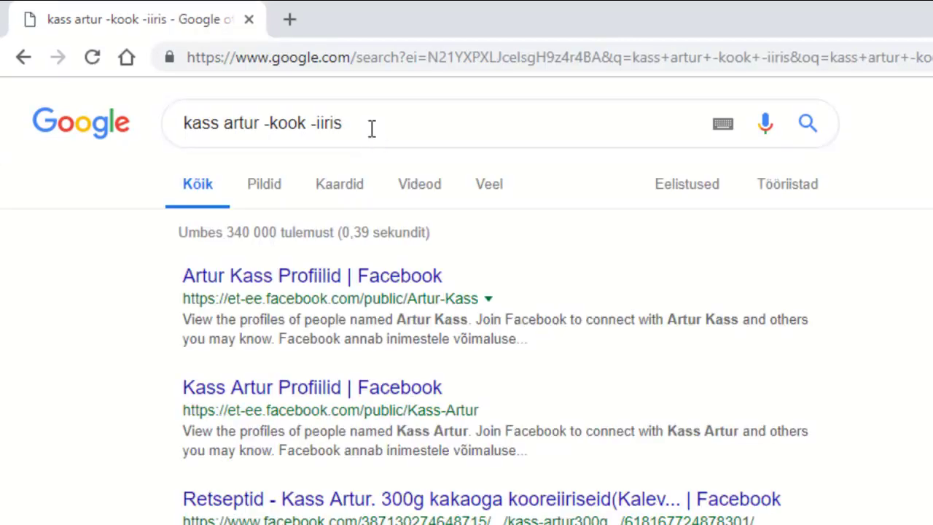
pyautogui.scroll(-1, 567, 299)
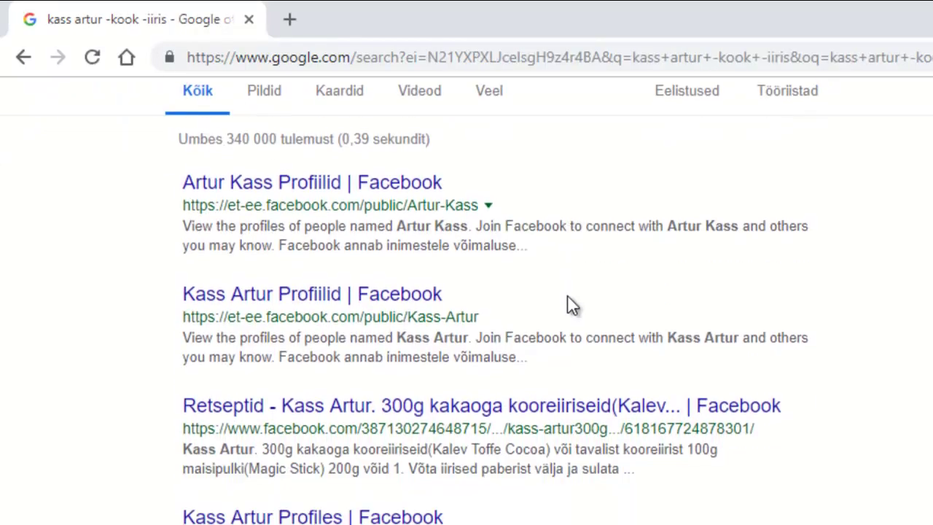
pyautogui.scroll(1, 567, 295)
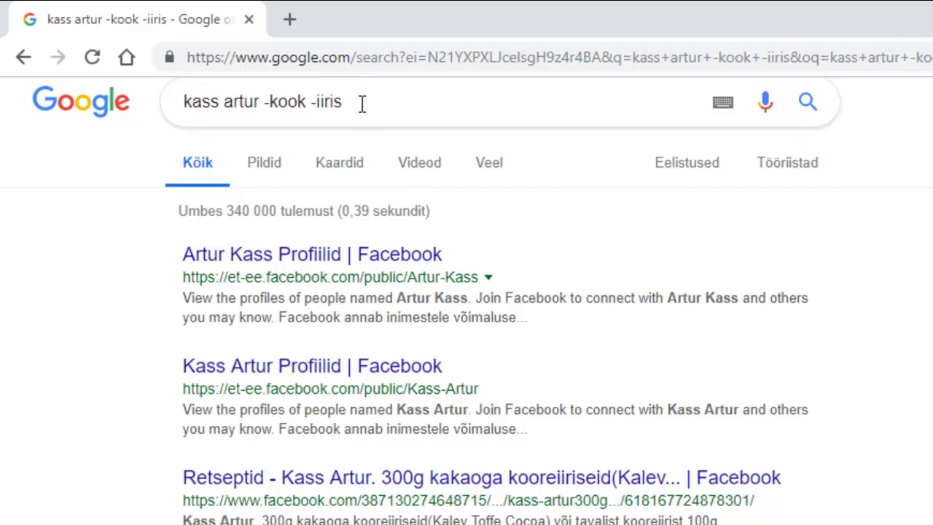
# Step: Add the exclusion -retsept to the query, run the search and look through the results
pyautogui.write('-retspe')
pyautogui.press('BackSpace')
pyautogui.press('BackSpace')
pyautogui.write('ep')
pyautogui.press('BackSpace')
pyautogui.write('pt')
pyautogui.press('Return')
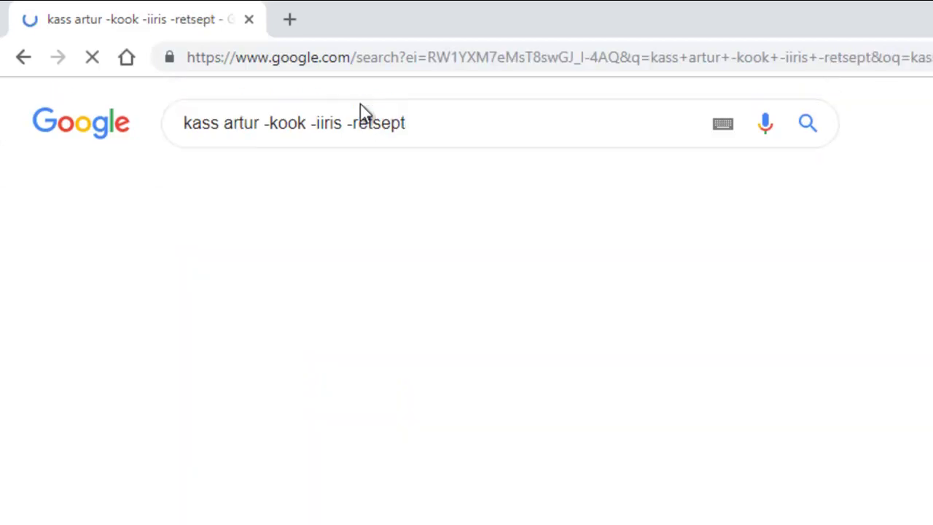
pyautogui.scroll(-4, 614, 370)
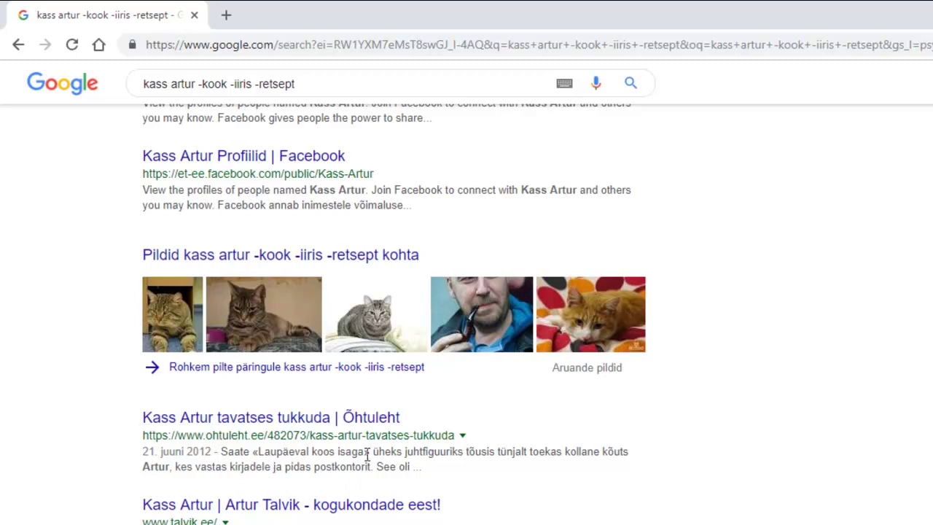
pyautogui.scroll(-3, 495, 446)
pyautogui.scroll(3, 494, 446)
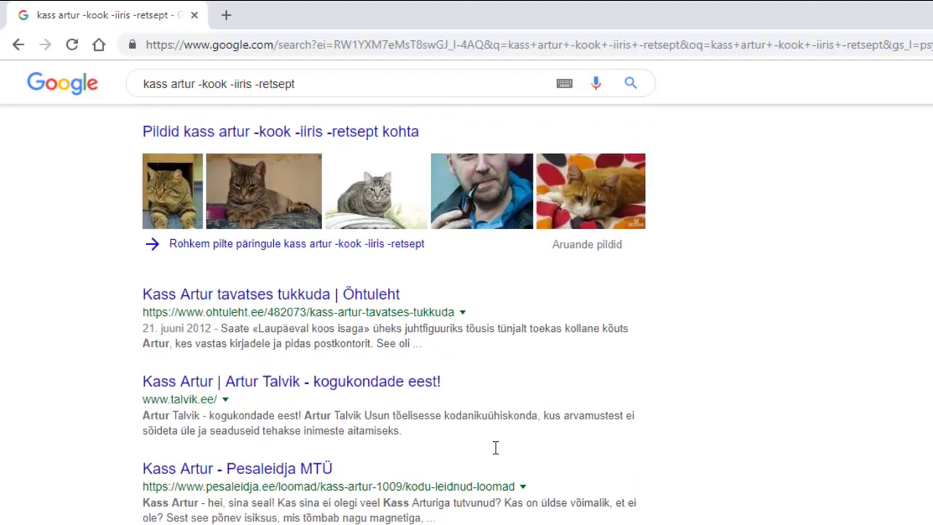
pyautogui.scroll(4, 494, 448)
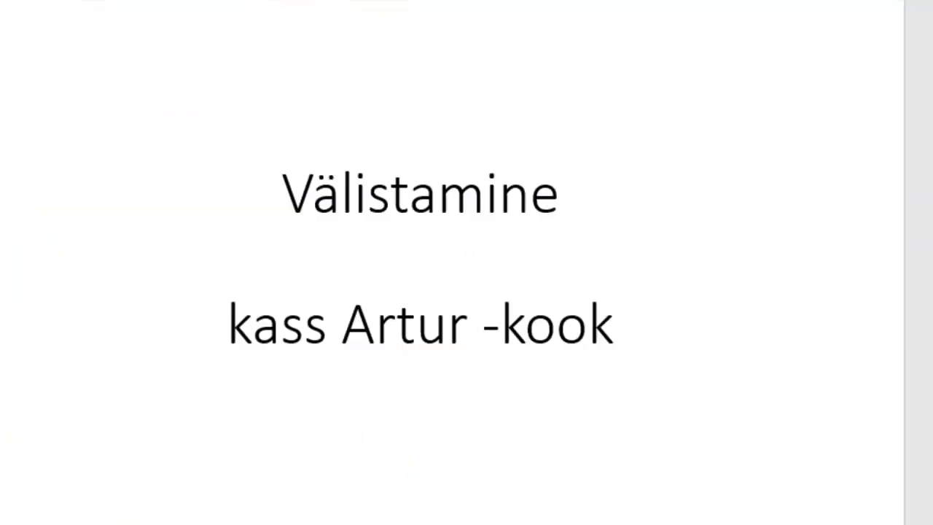
# Step: Advance the presentation by one slide, and replace the Google query with a search for koduloomad
pyautogui.press('pagedown')
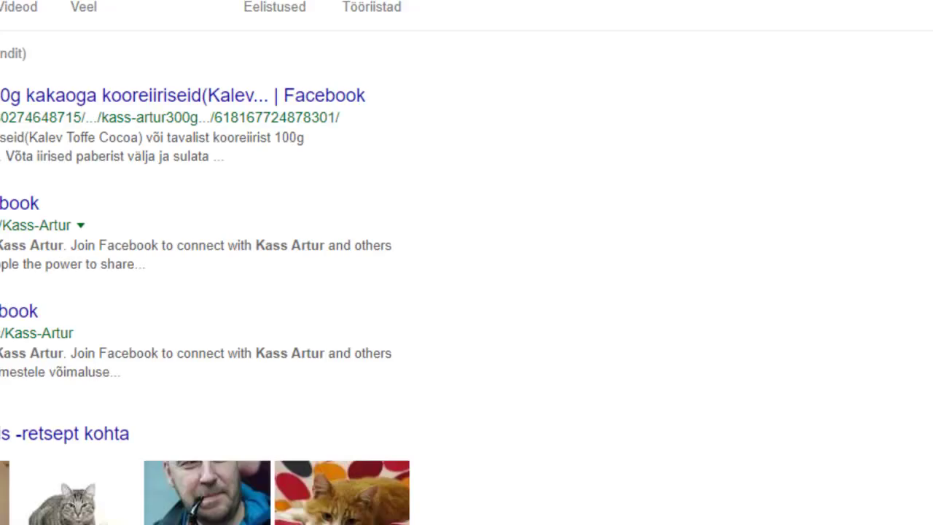
pyautogui.moveTo(411, 119); pyautogui.dragTo(16, 138)
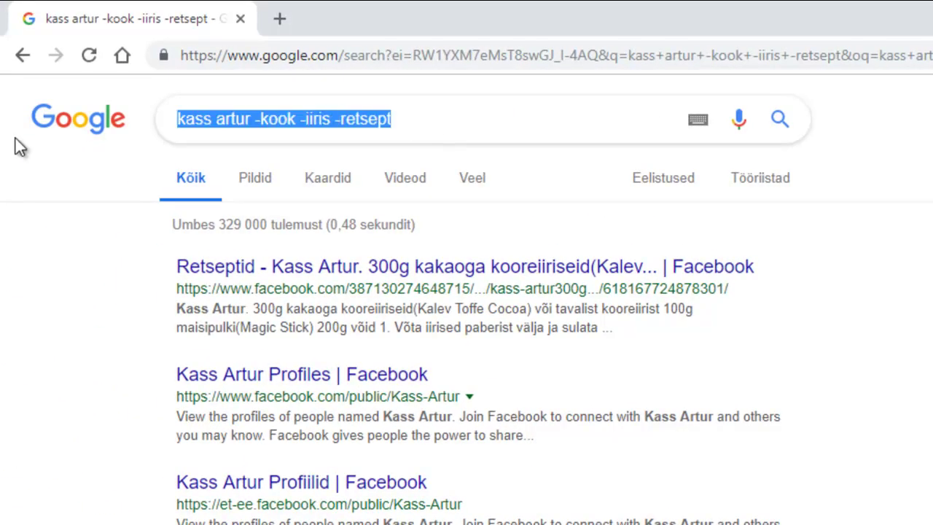
pyautogui.write('kod')
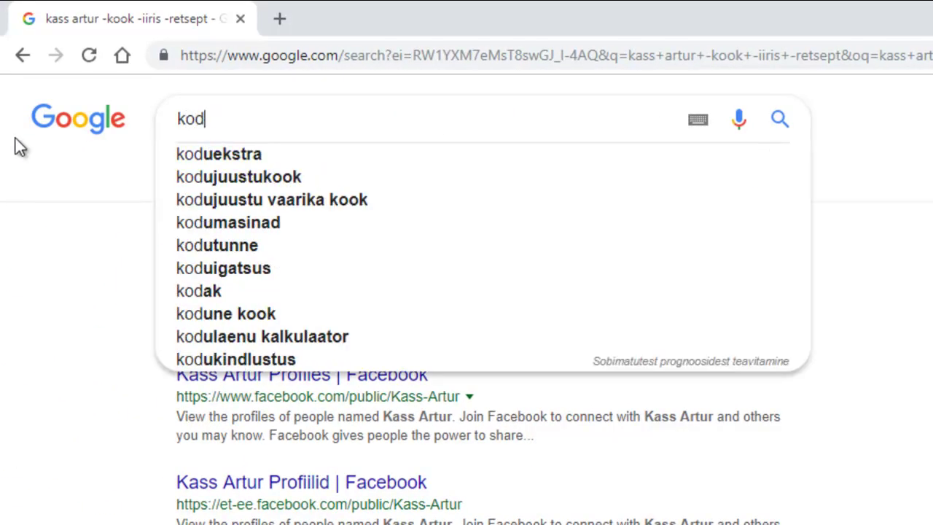
pyautogui.write('uloomad')
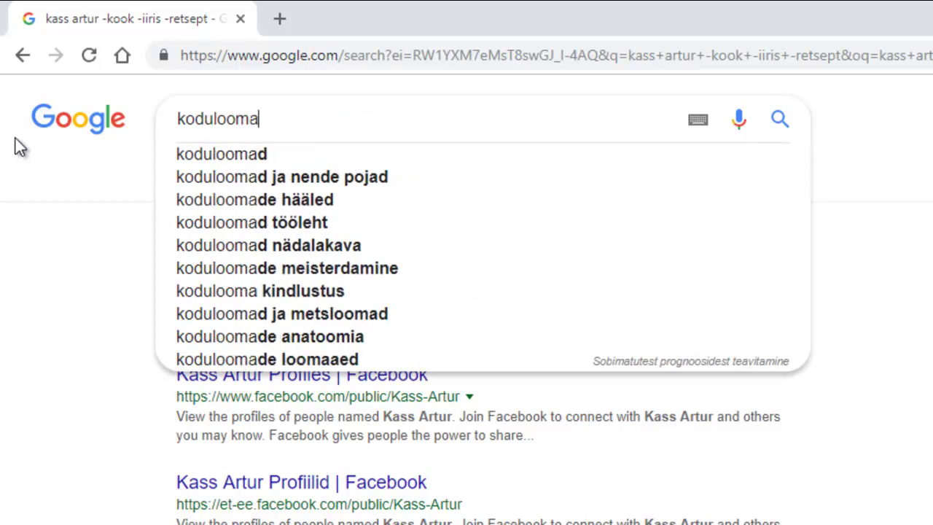
pyautogui.press('Return')
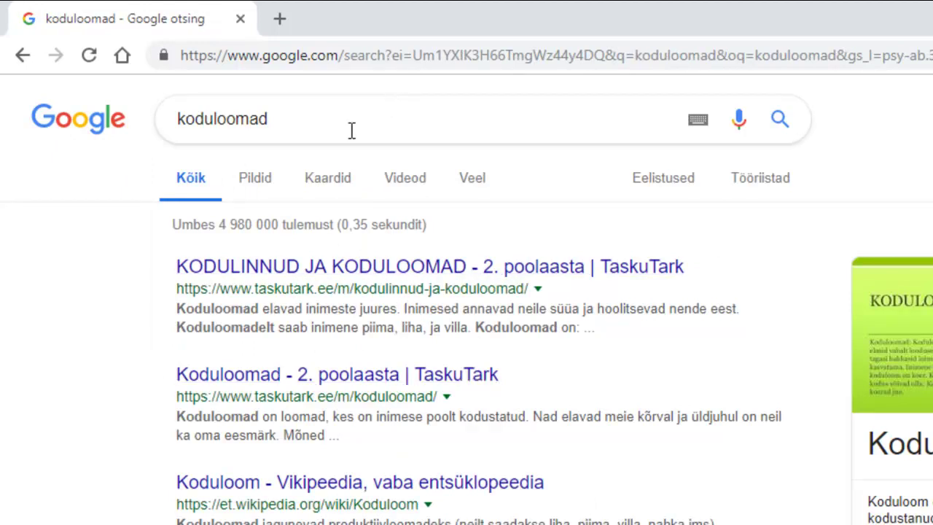
# Step: Add the file type pdf to the query and search for koduloomad pdf
pyautogui.click(312, 132)
pyautogui.write('pdf')
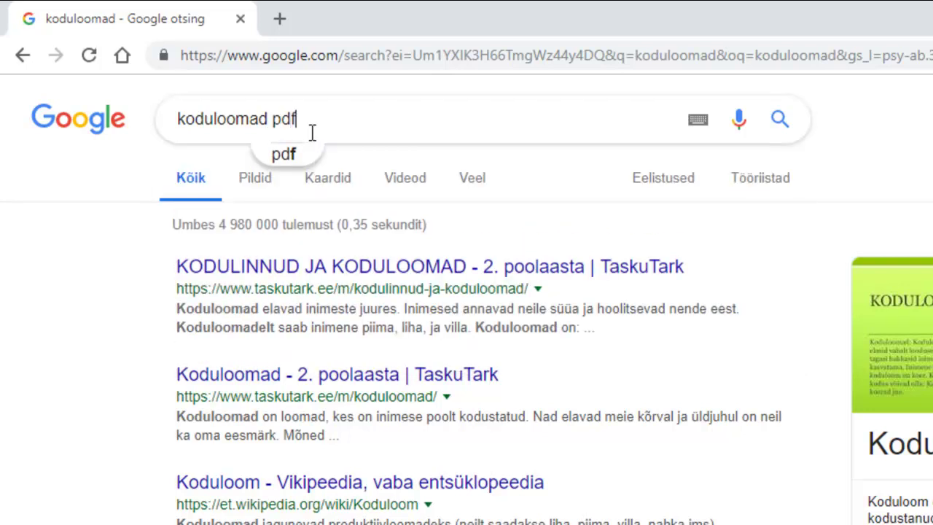
pyautogui.press('Return')
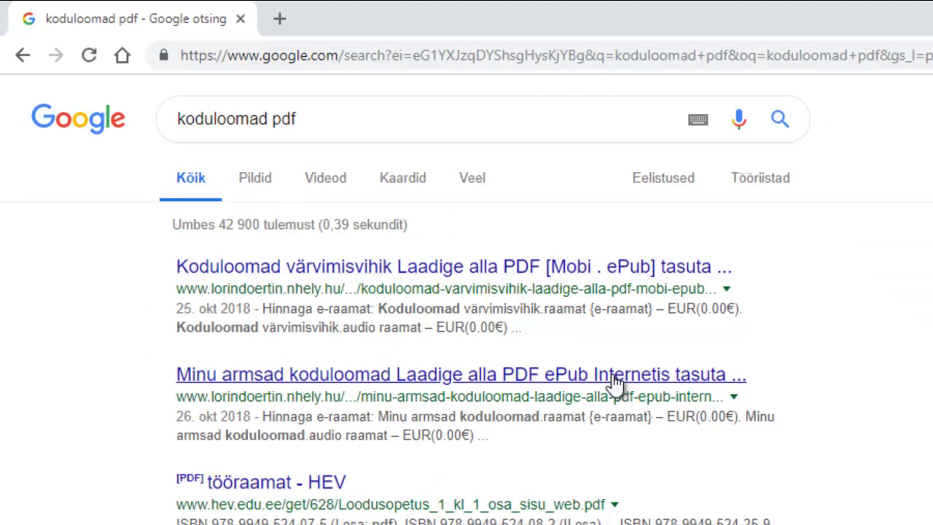
# Step: Open the PDF result "Koduloomad - Kiigemetsa Kool" and look through its pages
pyautogui.scroll(-4, 725, 415)
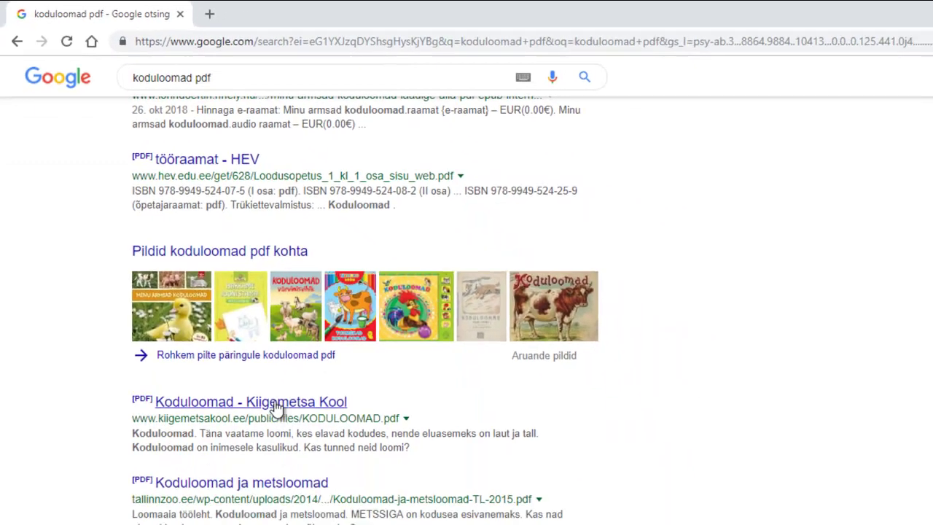
pyautogui.click(267, 386)
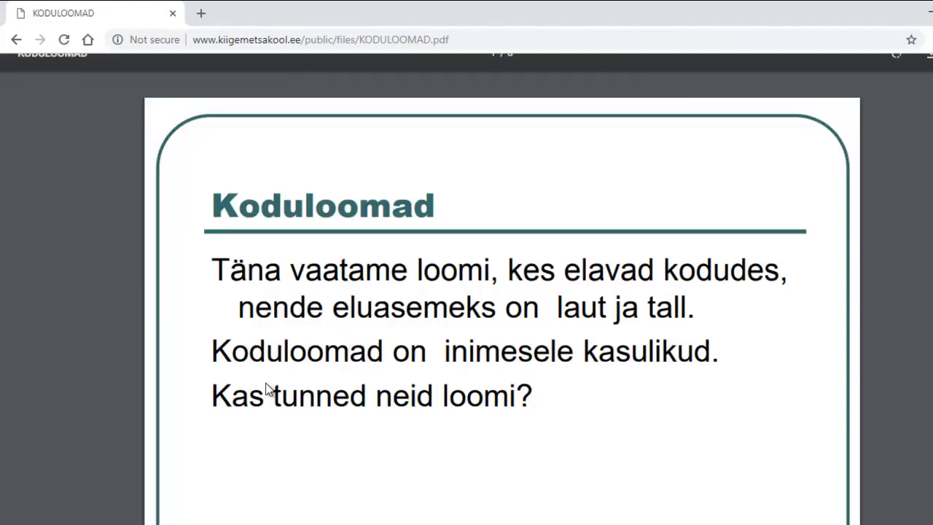
pyautogui.scroll(-10, 392, 366)
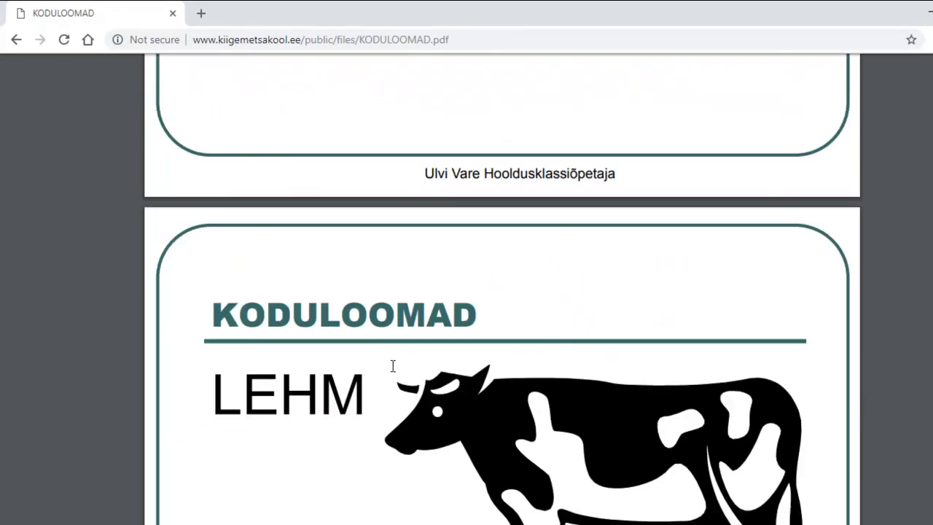
pyautogui.click(16, 41)
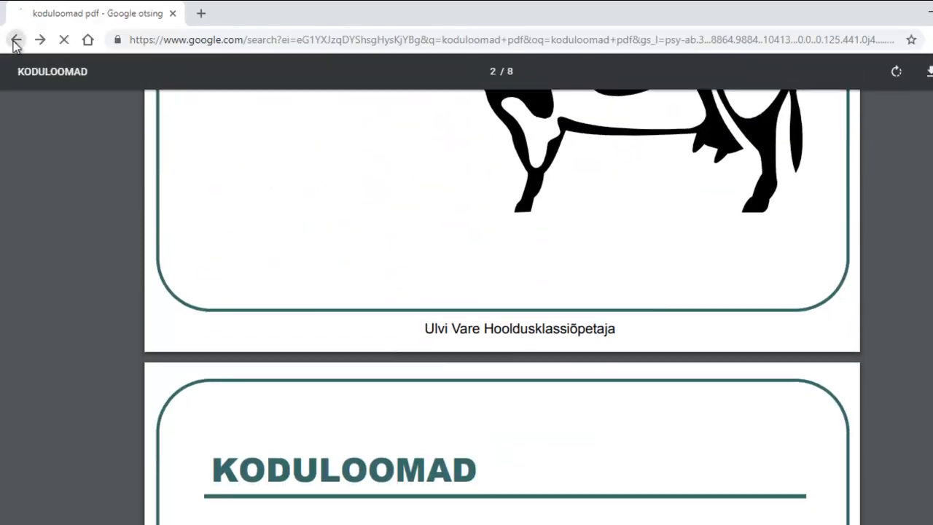
pyautogui.scroll(3, 372, 178)
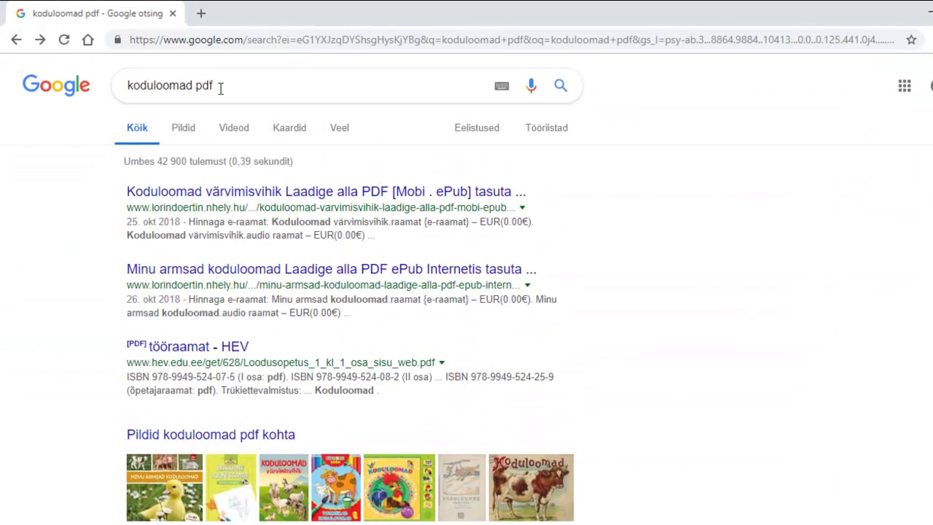
pyautogui.write('doc')
pyautogui.press('Return')
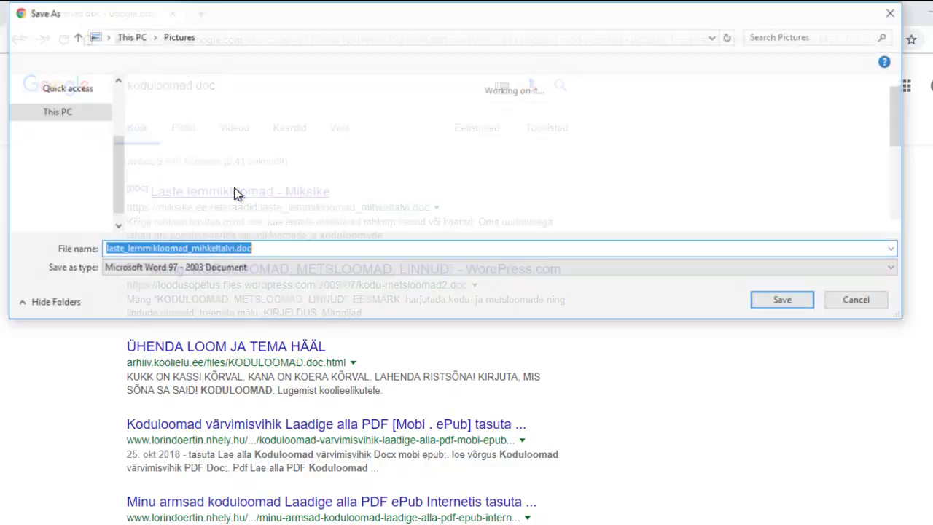
pyautogui.click(859, 304)
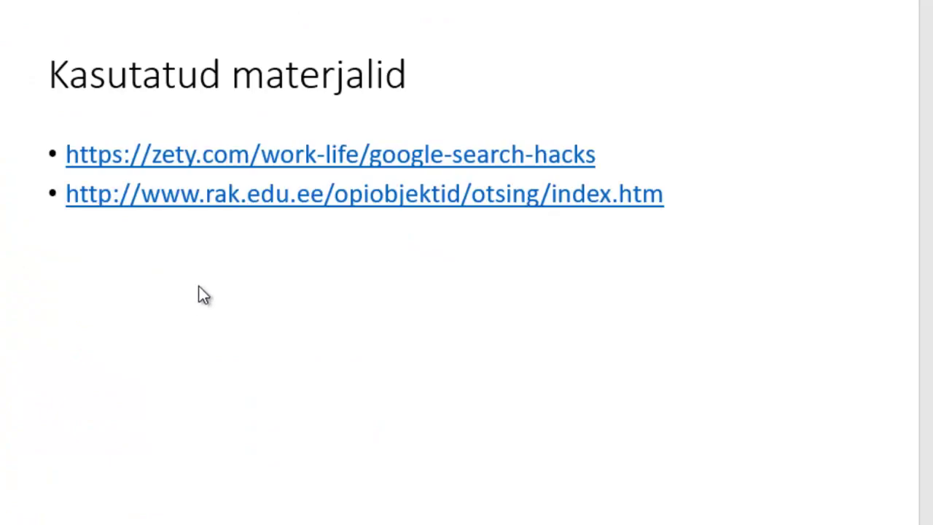
# Step: Copy the zety.com/work-life/google-search-hacks link from the Kasutatud materjalid slide and open it in the browser
pyautogui.click(279, 159)
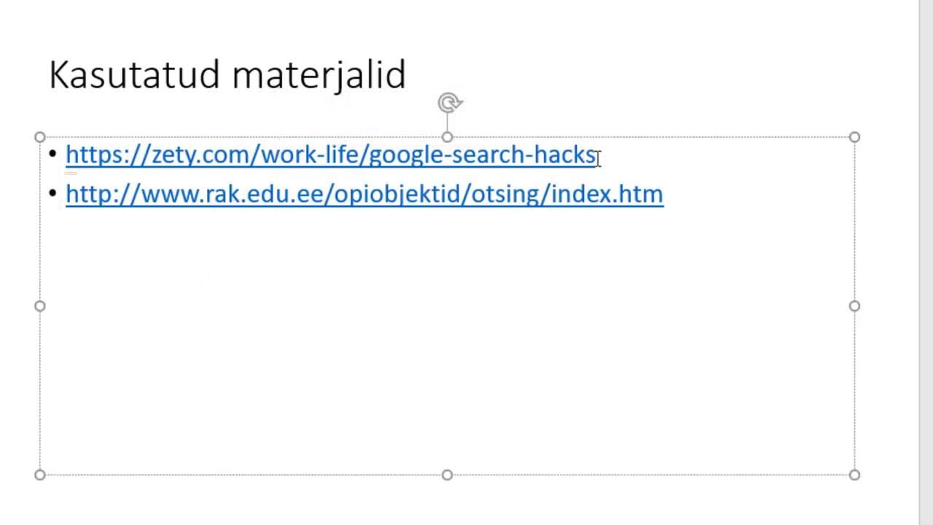
pyautogui.moveTo(596, 158); pyautogui.dragTo(78, 161)
pyautogui.hotkey('ctrl', 'c')
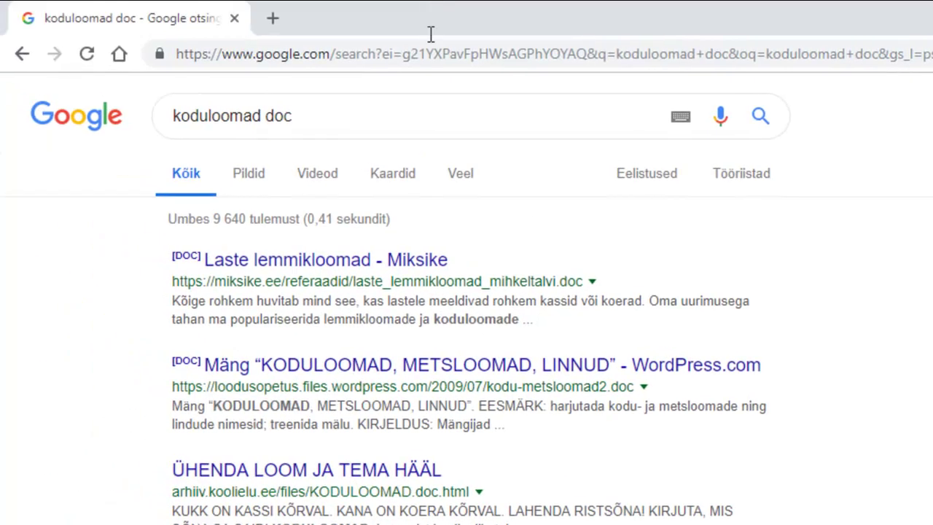
pyautogui.click(427, 50)
pyautogui.hotkey('ctrl', 'v')
pyautogui.press('Return')
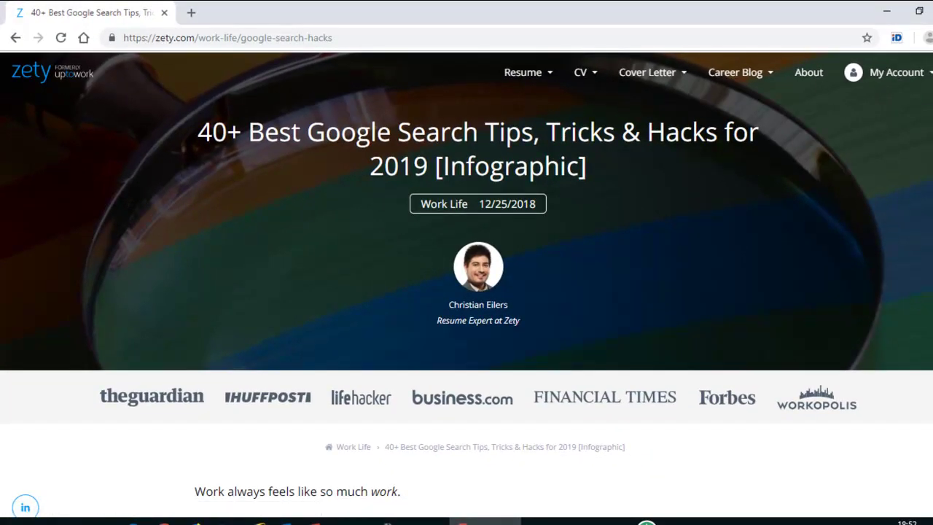
# Step: Look through the article's infographic on Google search tips, from the basic search commands to the tips for the other parts of life
pyautogui.scroll(-7, 467, 292)
pyautogui.scroll(-5, 466, 291)
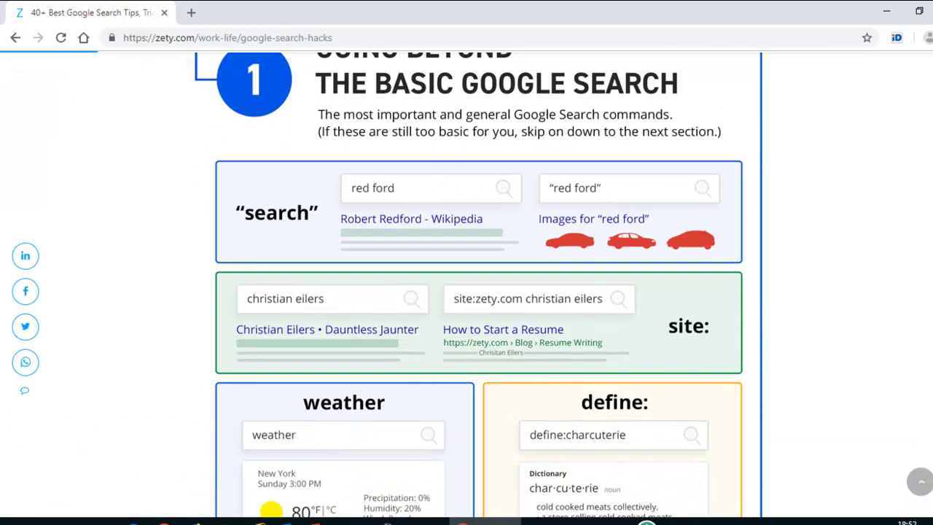
pyautogui.scroll(-2, 466, 291)
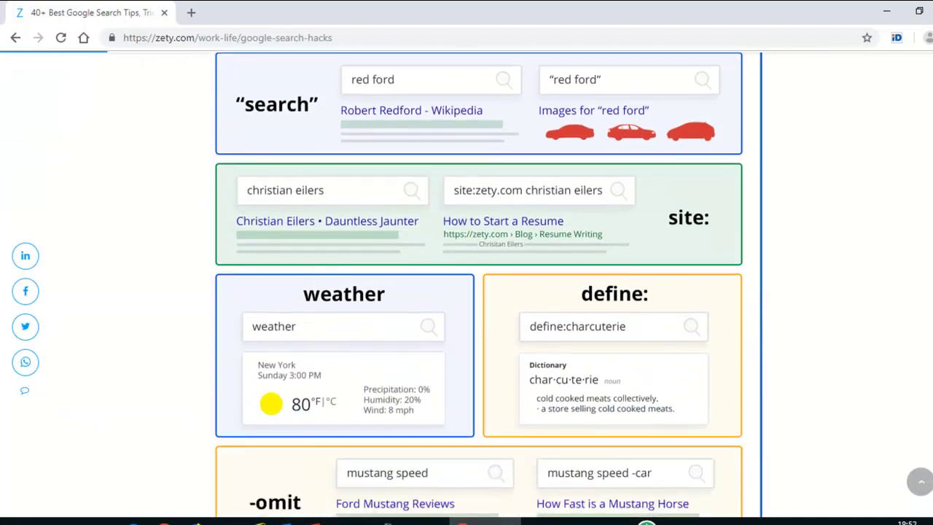
pyautogui.scroll(-2, 467, 291)
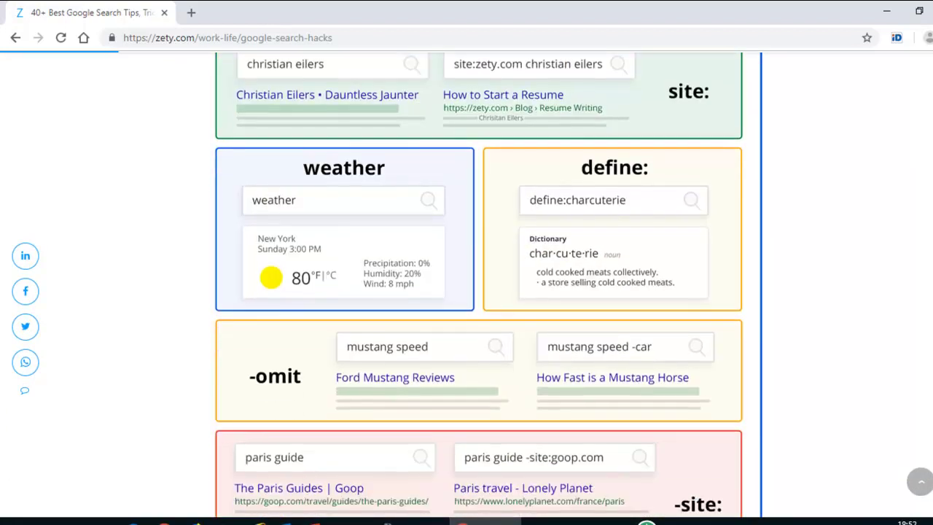
pyautogui.scroll(-9, 479, 292)
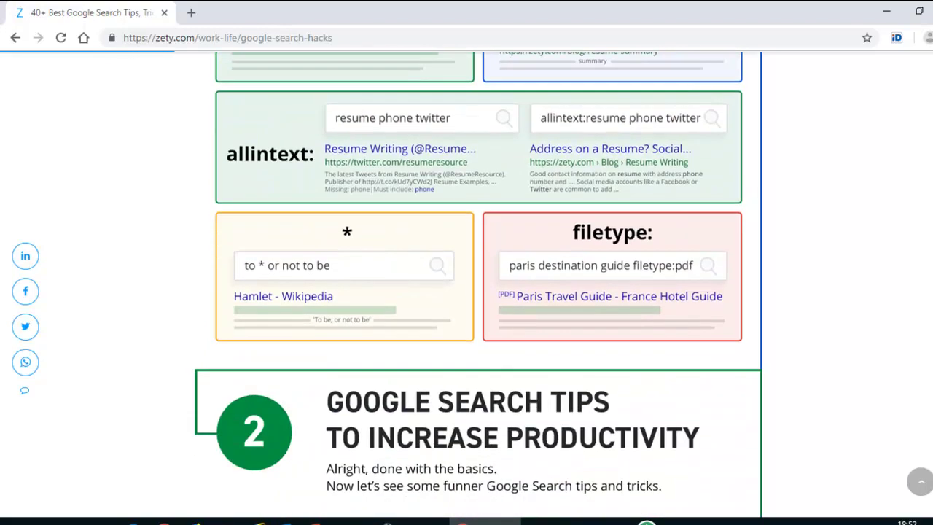
pyautogui.scroll(-10, 479, 292)
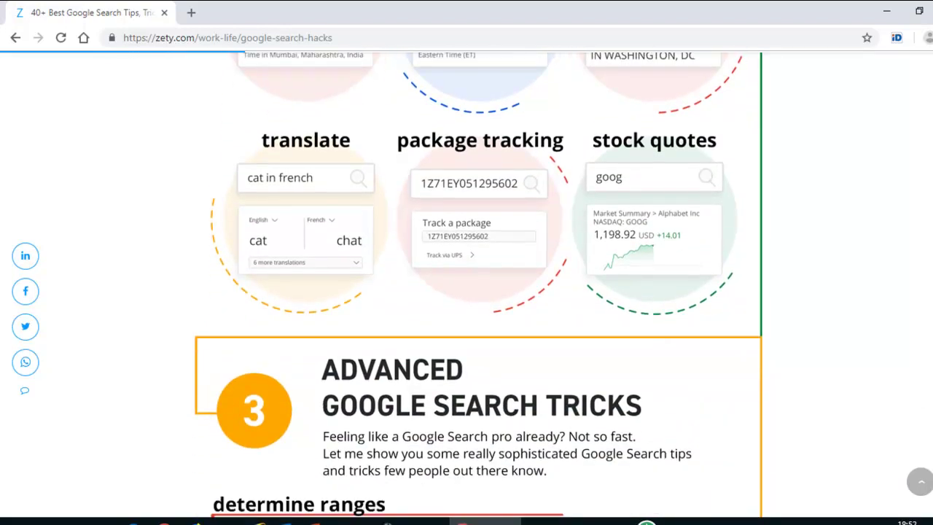
pyautogui.scroll(-4, 479, 292)
pyautogui.scroll(-3, 478, 292)
pyautogui.scroll(-10, 479, 291)
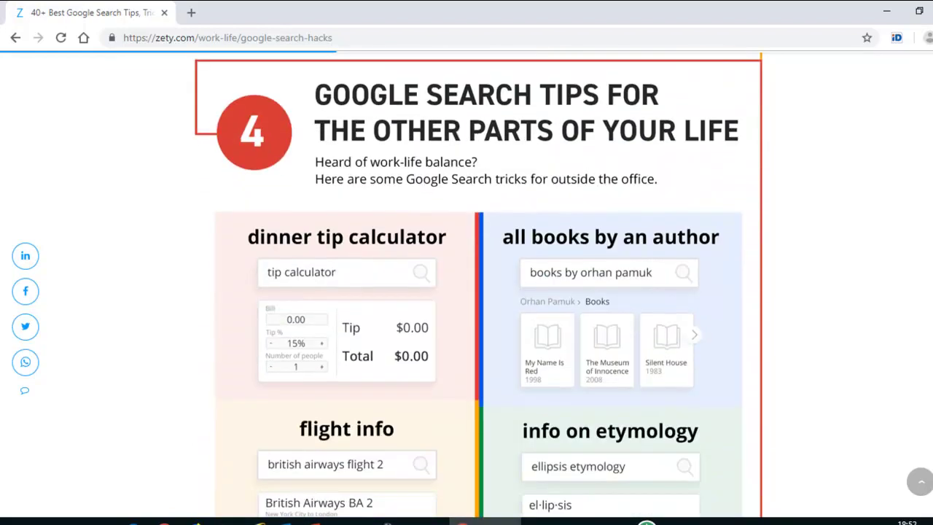
pyautogui.scroll(-10, 478, 291)
pyautogui.scroll(-12, 479, 291)
pyautogui.scroll(-12, 479, 292)
pyautogui.scroll(-15, 479, 291)
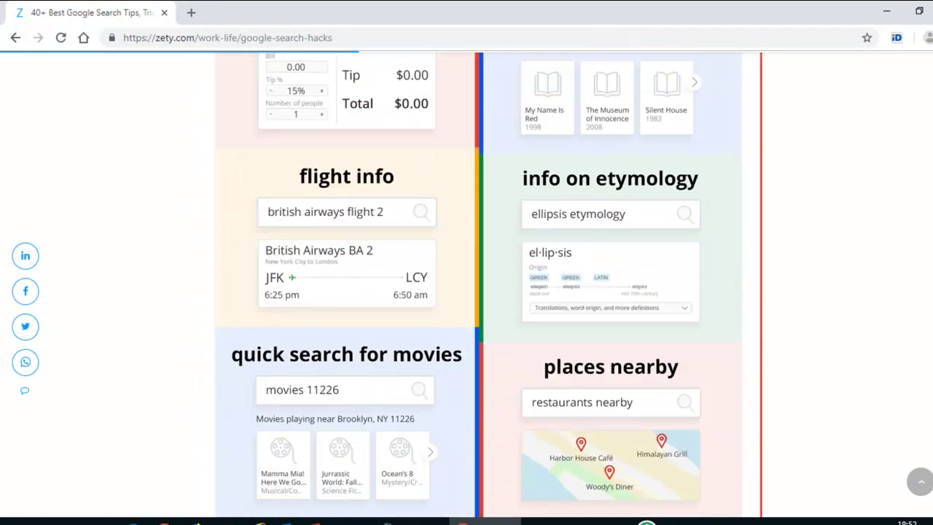